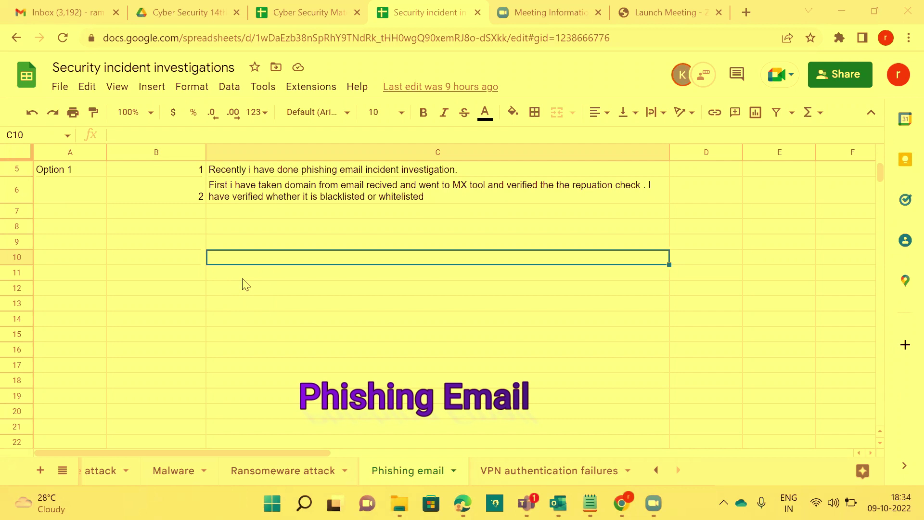
Enter the label "Phsihing email" in cell B9 of the Phishing email sheet
click(173, 245)
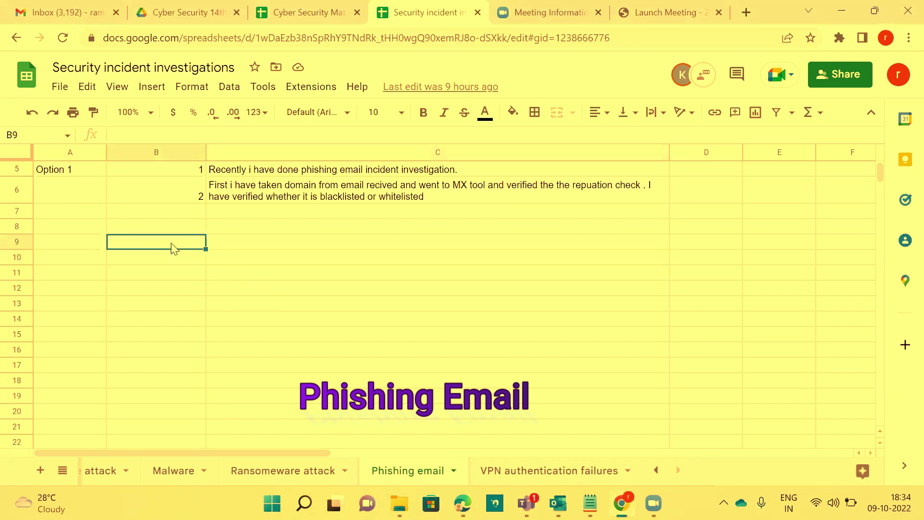
text(Phsihi)
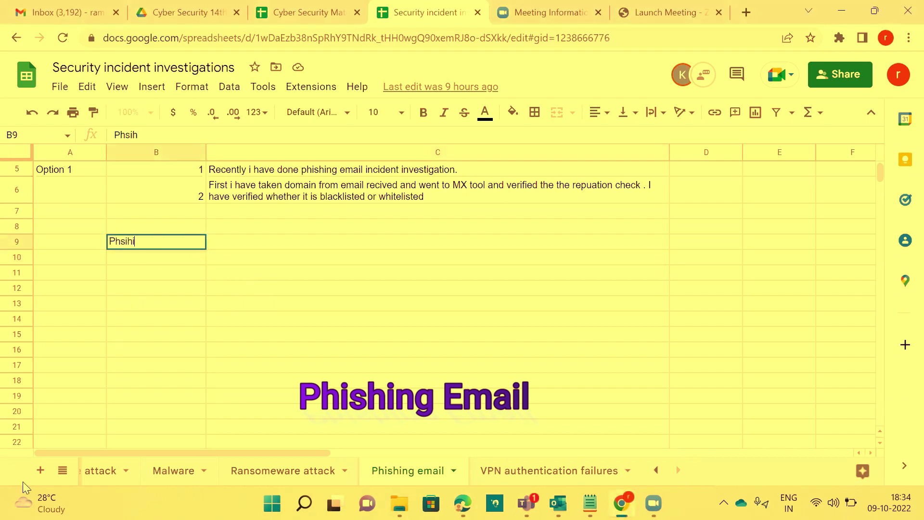
text(ng email)
key(Return)
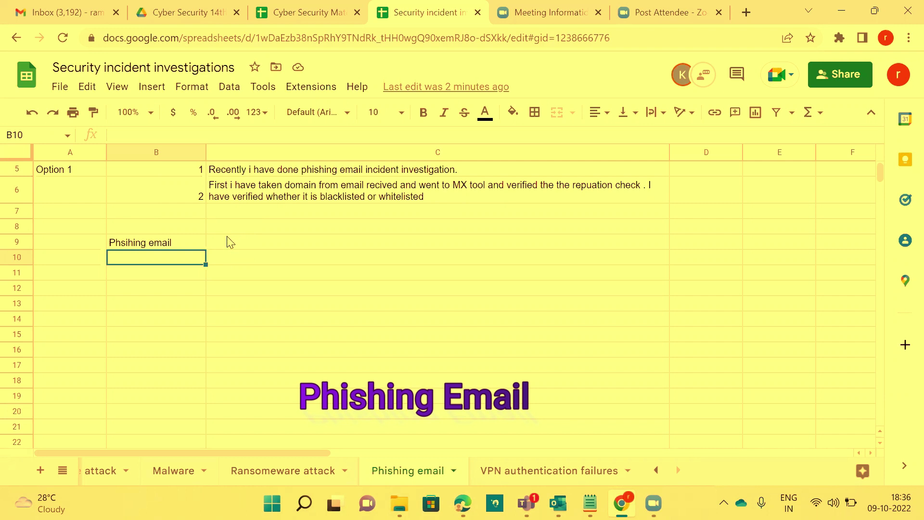
Enter in C9 "Attacker will trick the end user by sending an email and he will again uinthorised access or sensitive data exposure"
click(225, 242)
text(A)
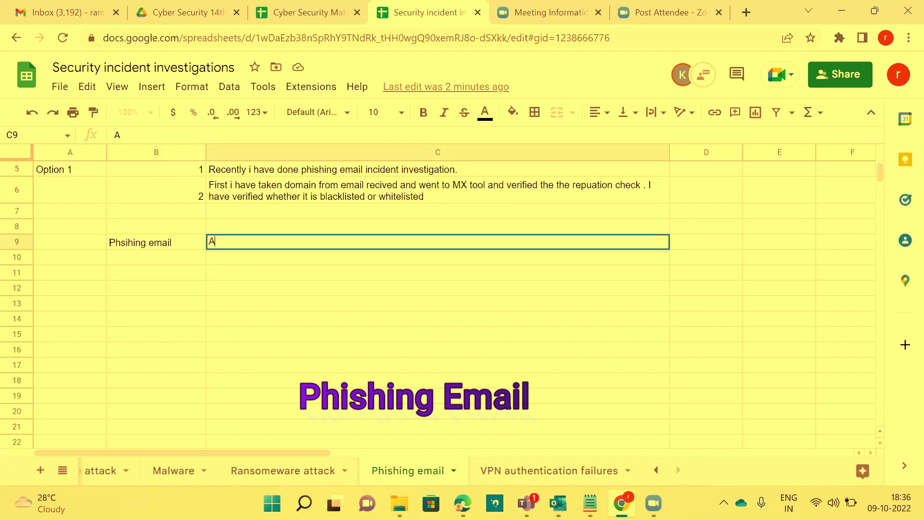
text(ttacker will)
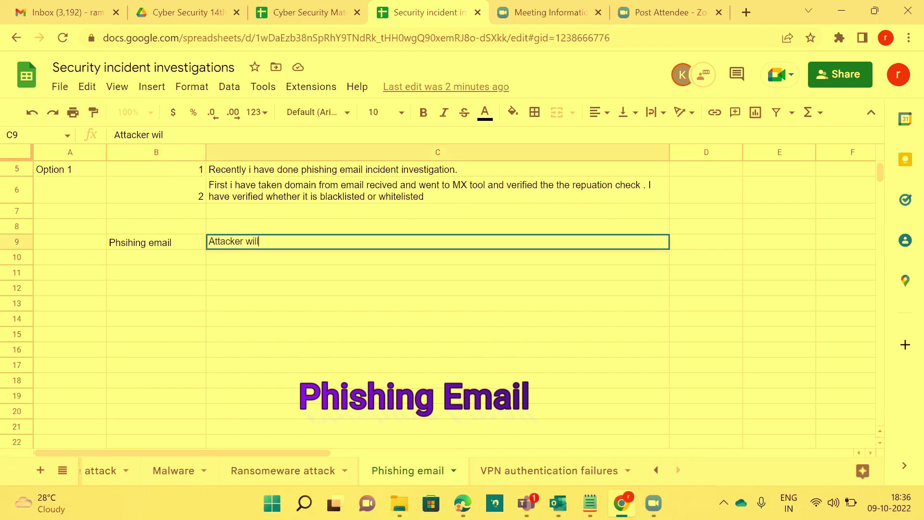
text( trick the end )
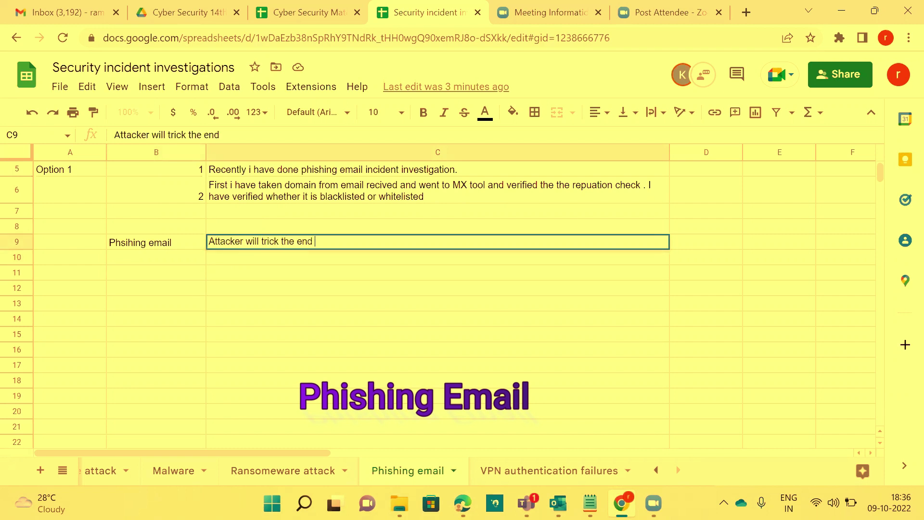
text(user by sending an email an)
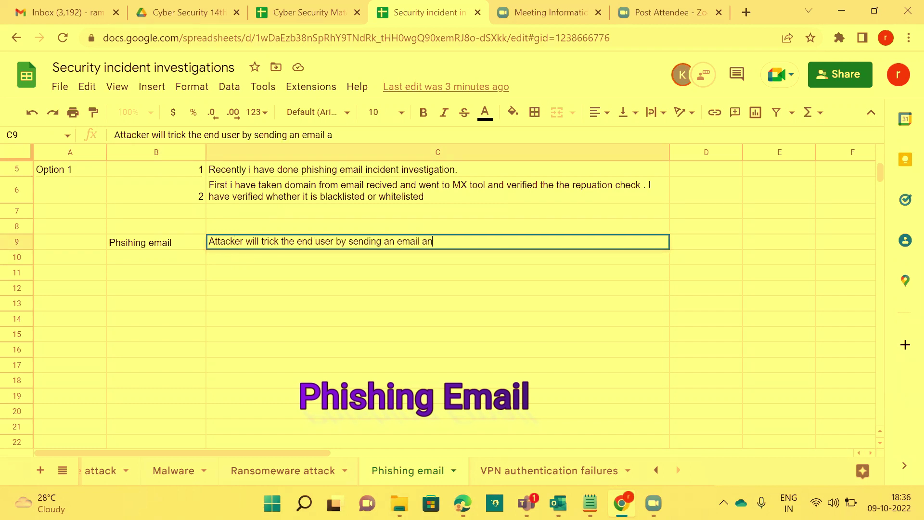
text(d he will again )
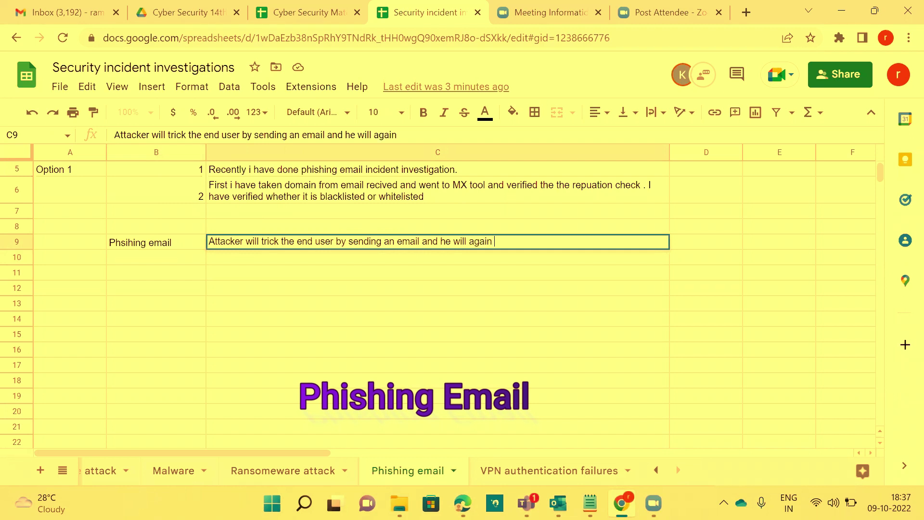
text(uinthorised a)
text(ss or senti)
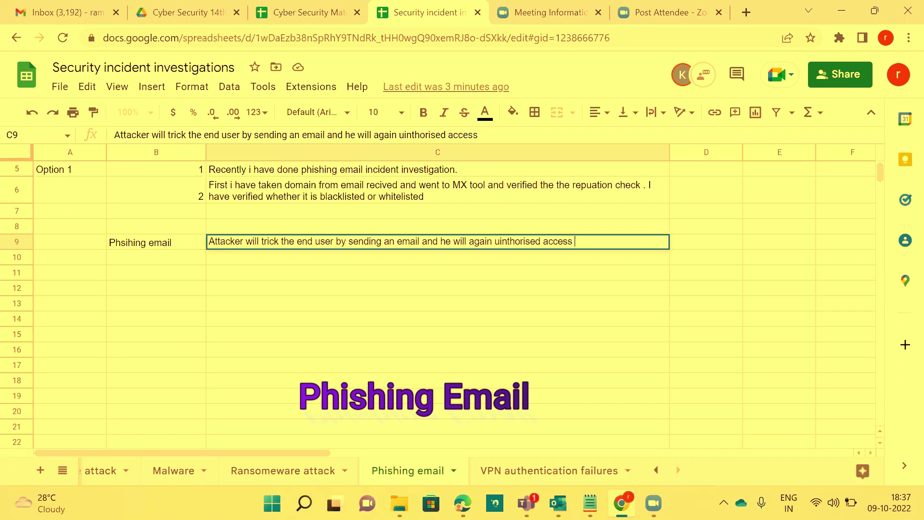
key(BackSpace)
key(BackSpace)
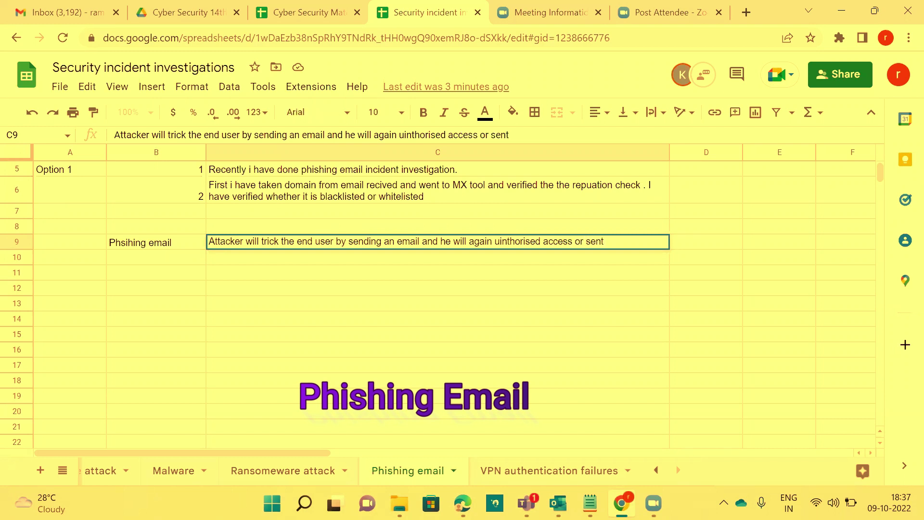
text(sitiv)
text(e data expos)
text(ure)
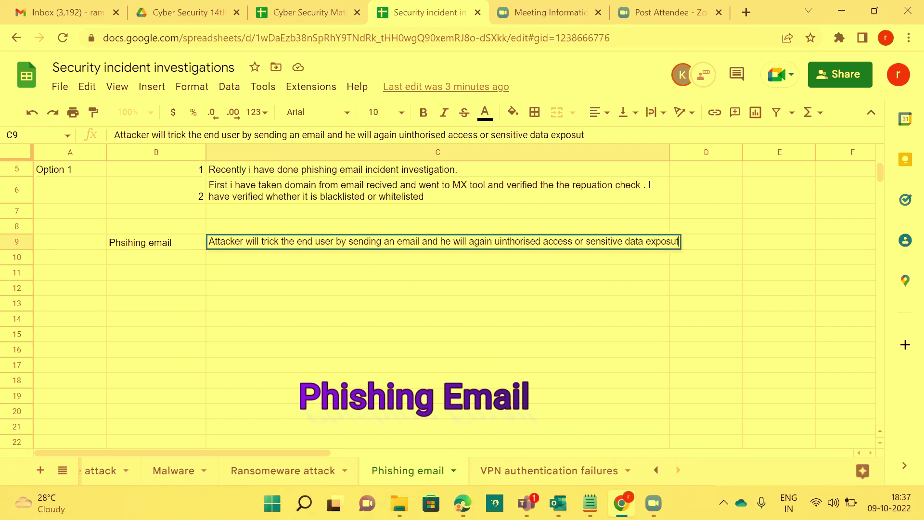
key(Return)
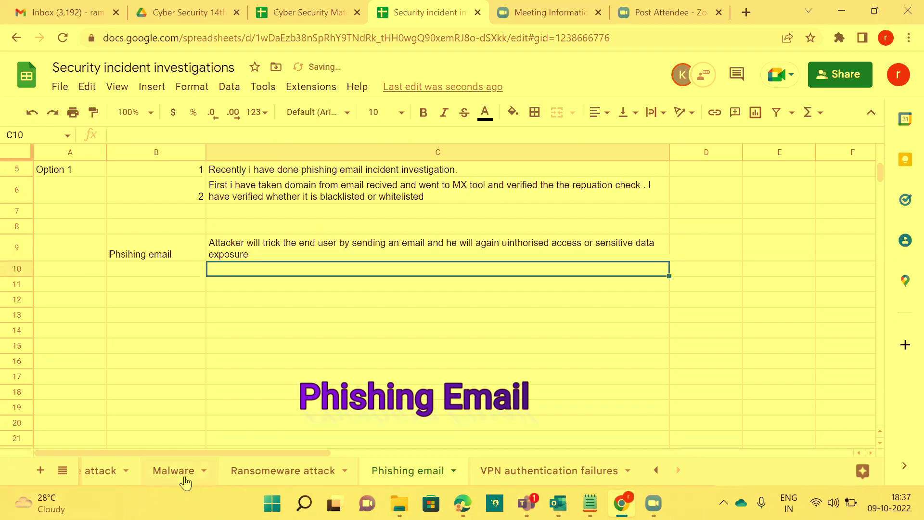
Enter the label "How can we identify or suspect" in cell B11
click(178, 291)
text(How )
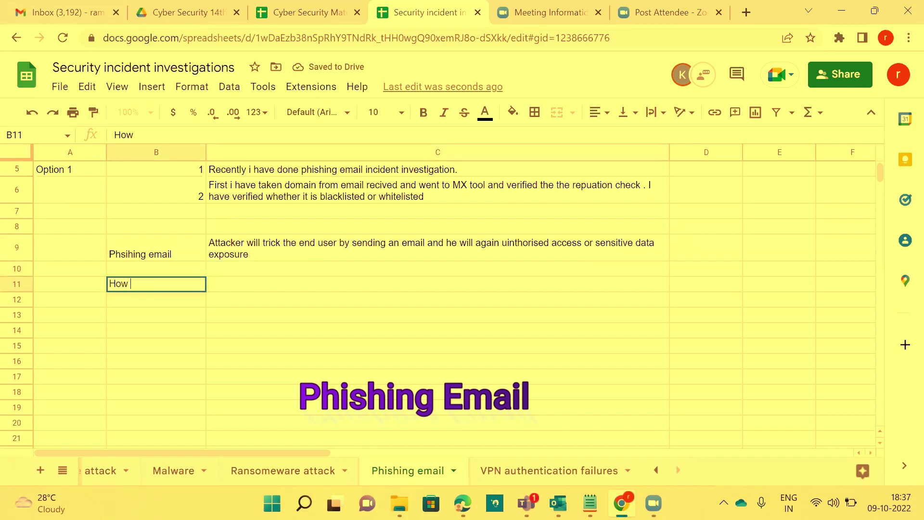
text(can we identify)
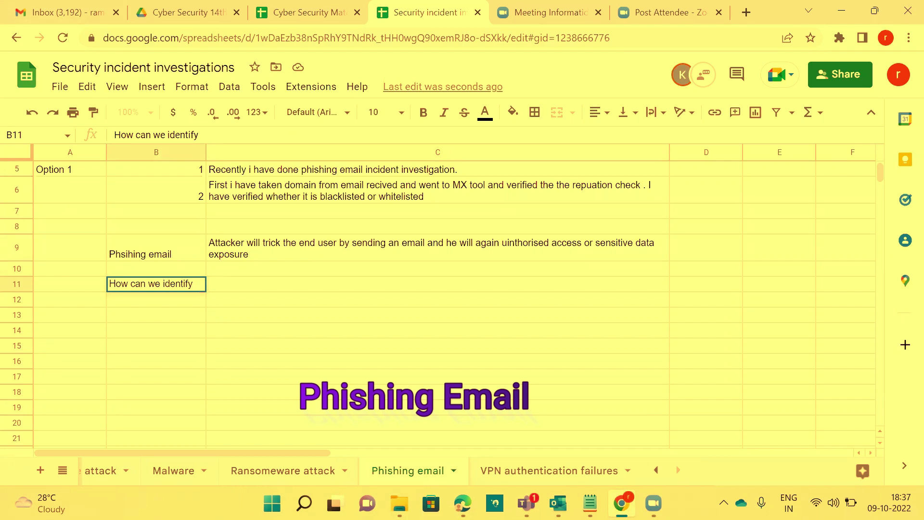
text( or suspect)
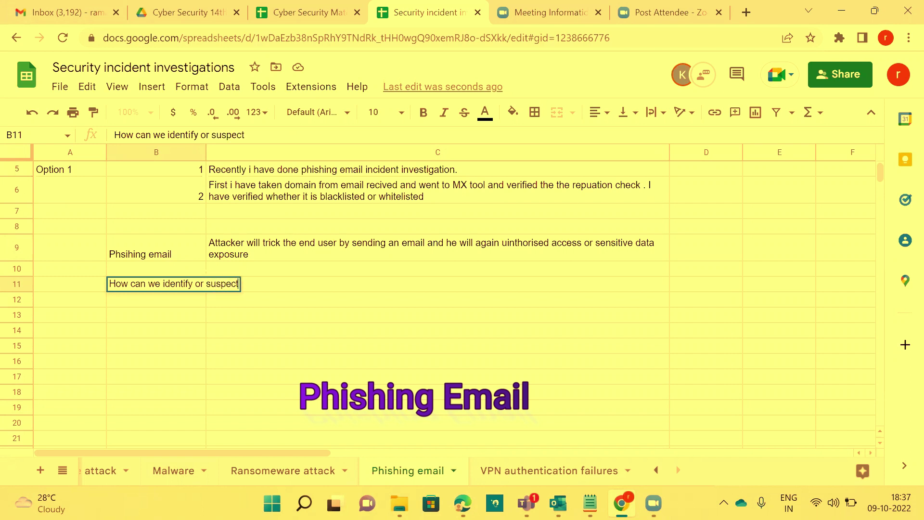
key(Return)
Start the list of phishing indicators with "Lottery email" in C11 and "Job opportunity emails" in C12
click(274, 289)
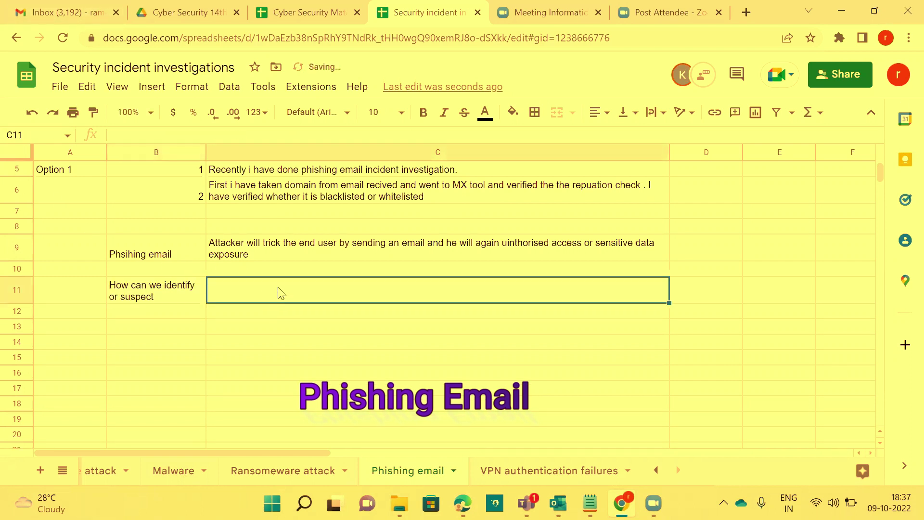
text(Lotte)
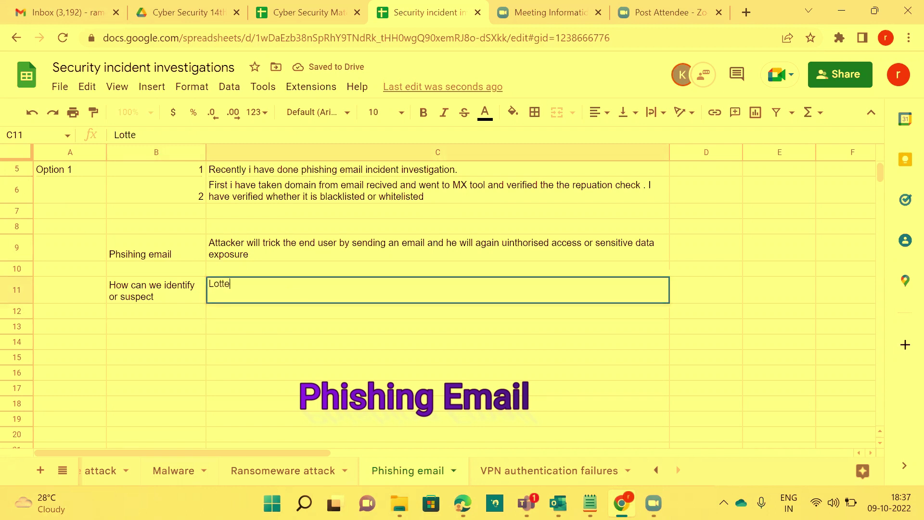
text(ry email)
key(Return)
text(Job opportunity emails)
key(Return)
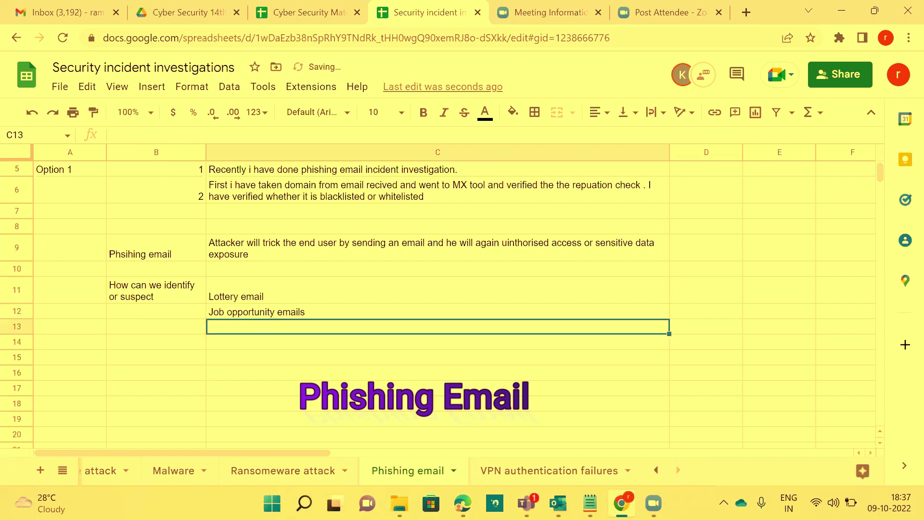
Add "gift card", "voucher card" and "invoice copies" to the indicator list in cells C13 to C15
text(gift card)
key(Return)
text(vou)
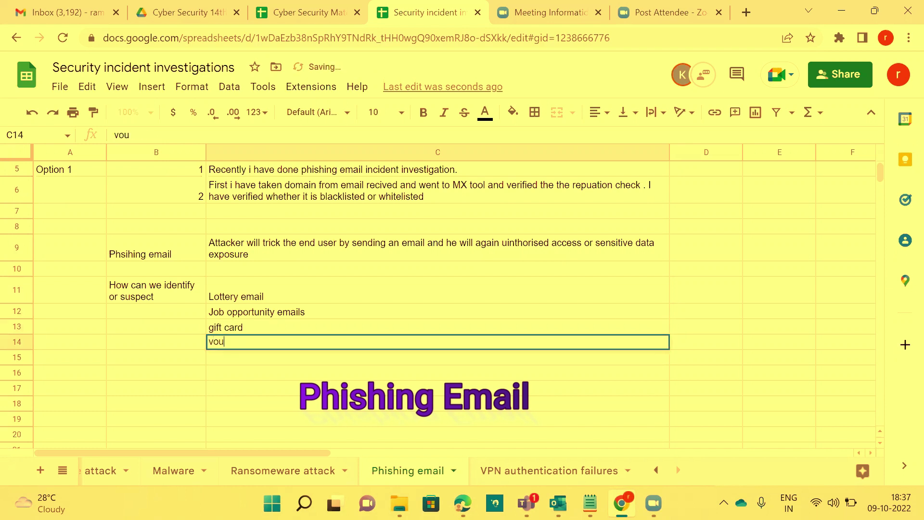
text(cher card)
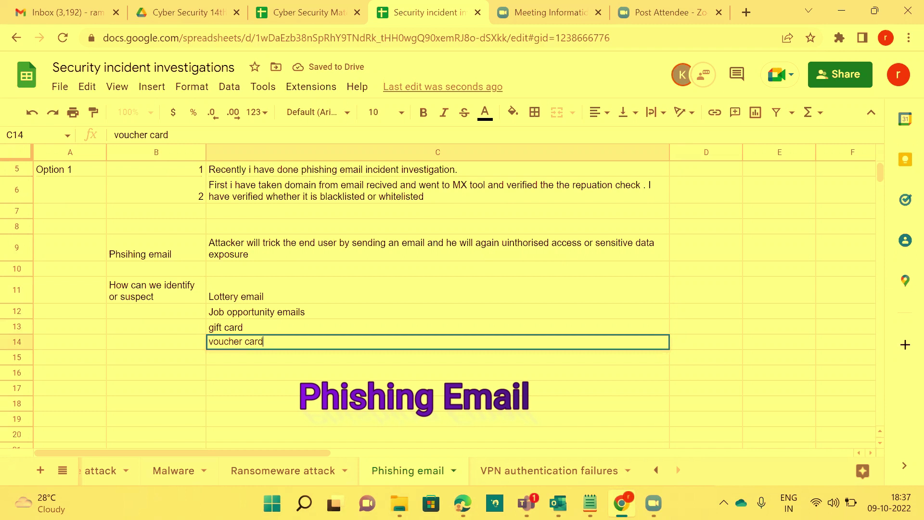
key(Return)
text(invoice copies)
key(Return)
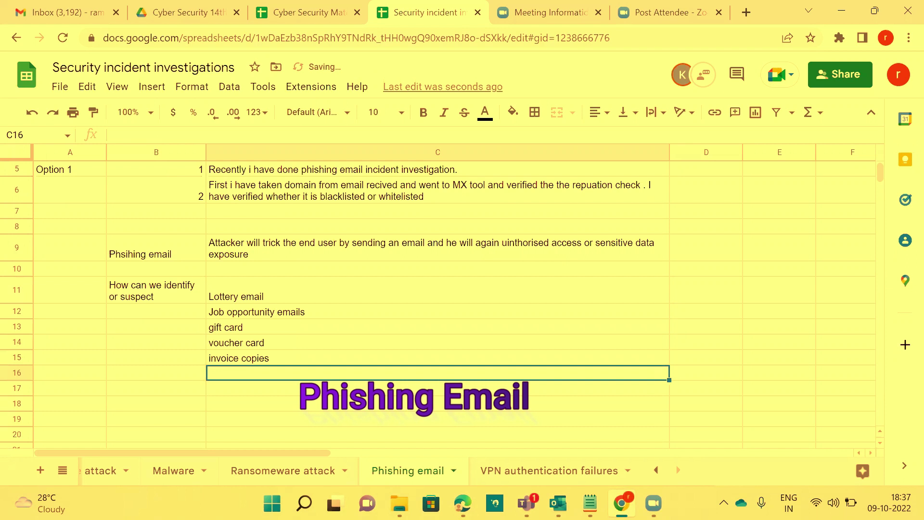
Add "Malaicious malware attachments" in C16 and "Mailicous url links" in C17 to the indicator list
text(Malaicious malware attachments)
key(Return)
text(Ma)
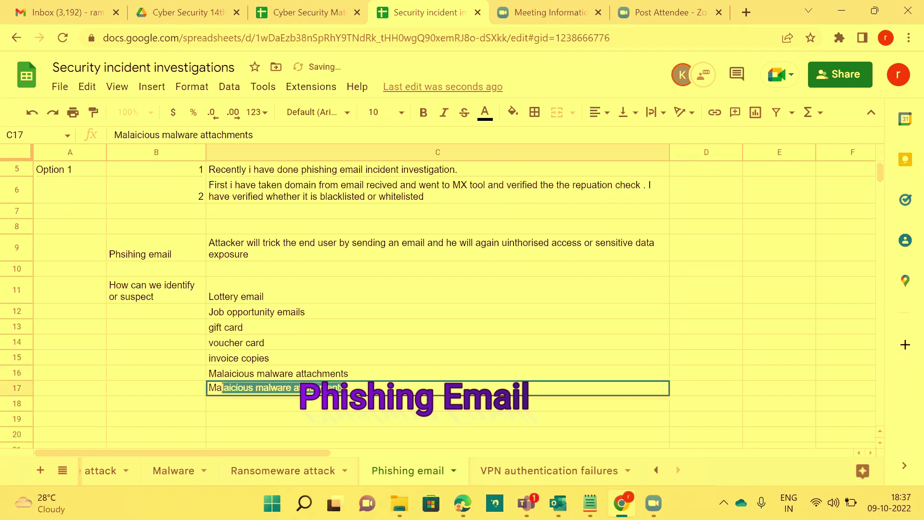
text(ilicous url links)
key(Return)
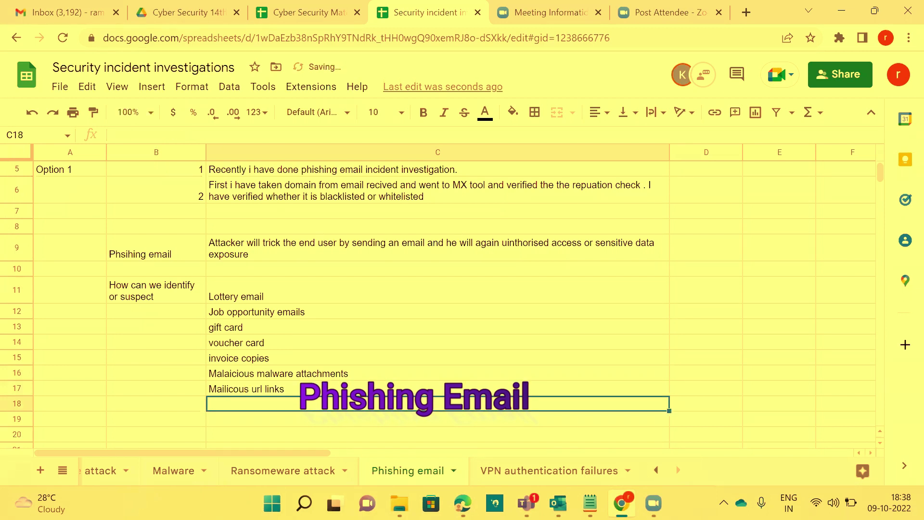
Add "Spelling mistakes" in C18 and "adult content" in C19 to the indicator list
text(Sp)
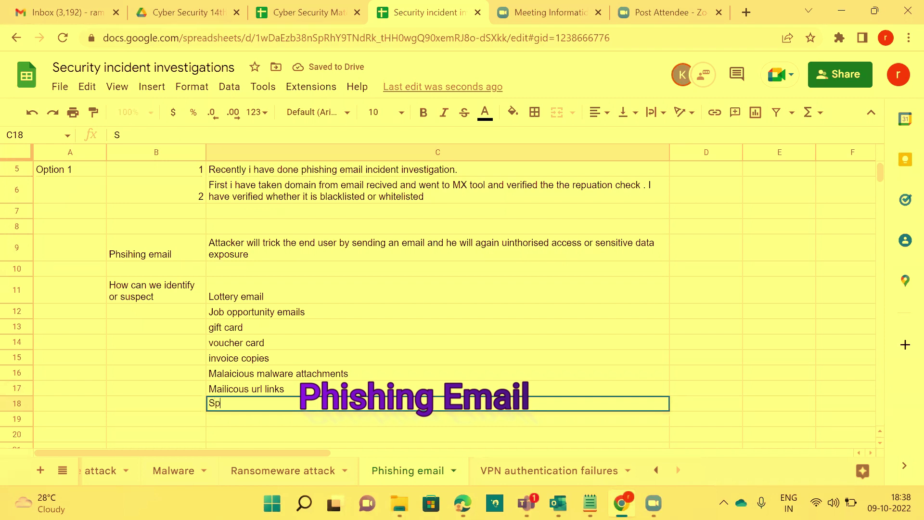
text(elling mistakes)
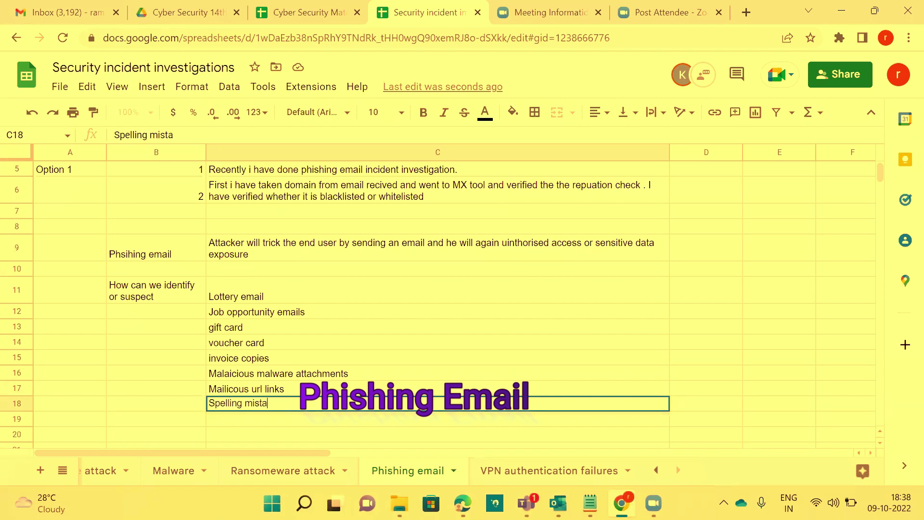
key(Return)
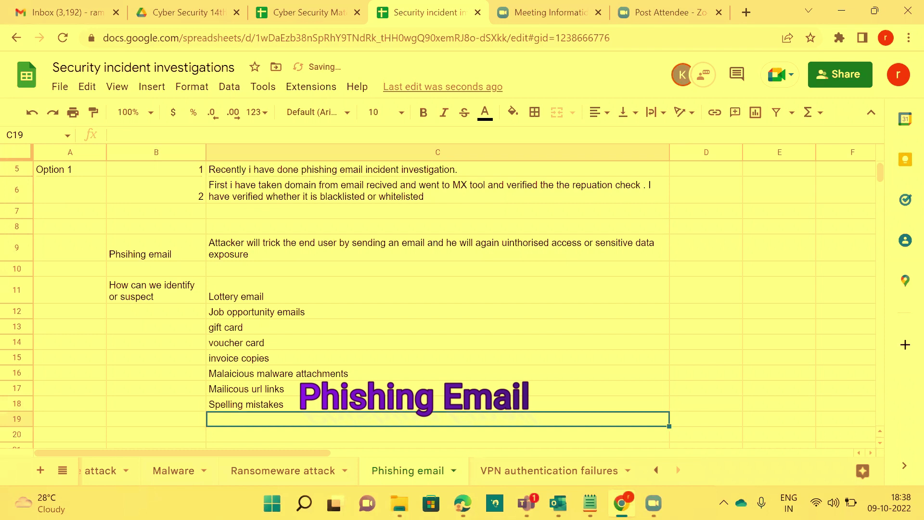
text(adult )
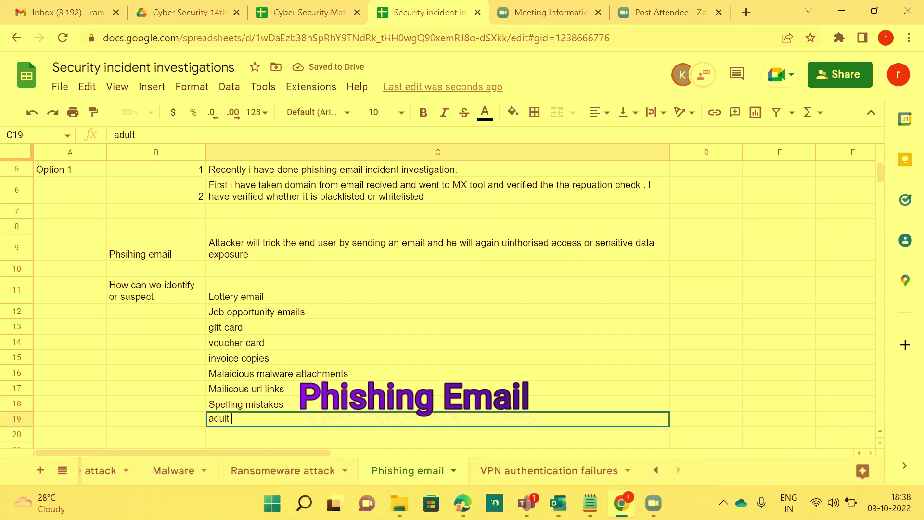
text(content)
key(Return)
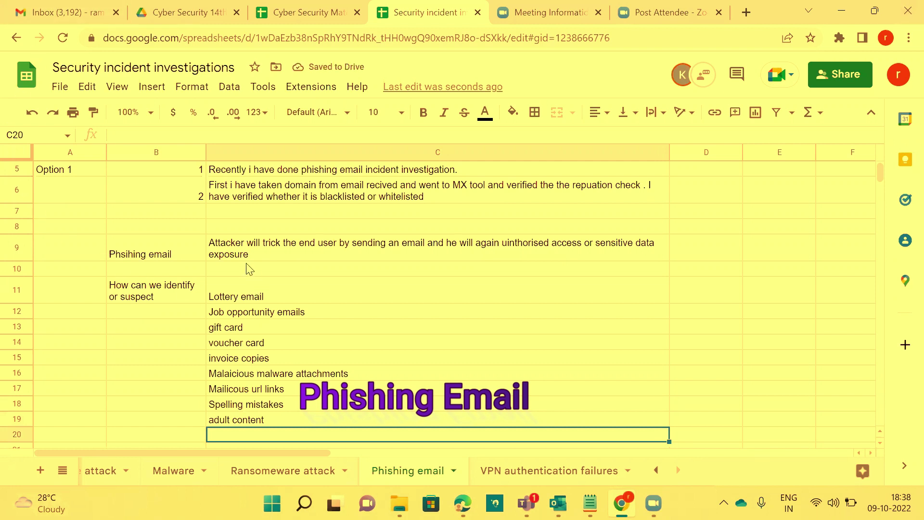
scroll(249, 269, down, 1)
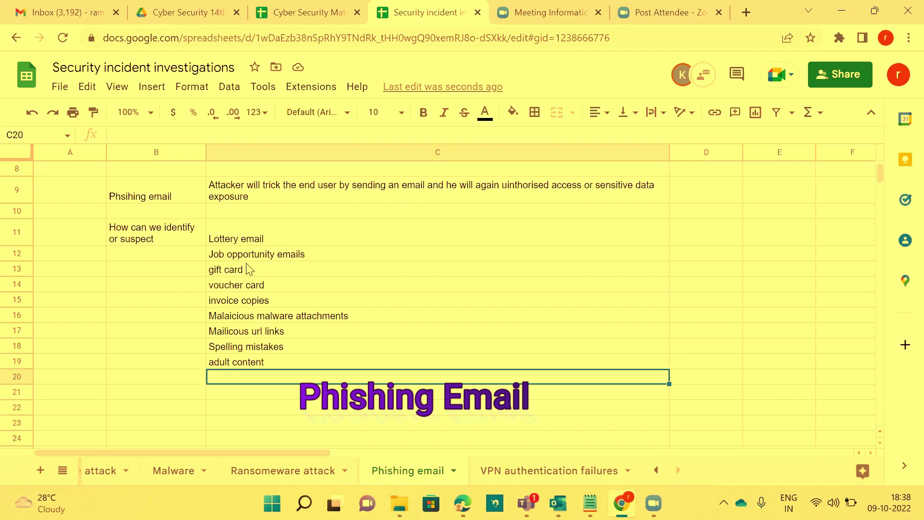
drag(239, 241, 254, 362)
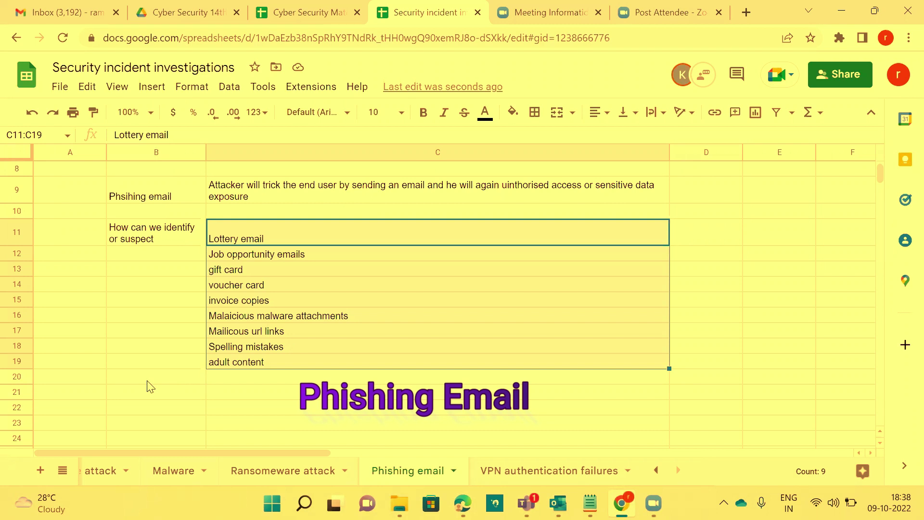
click(245, 335)
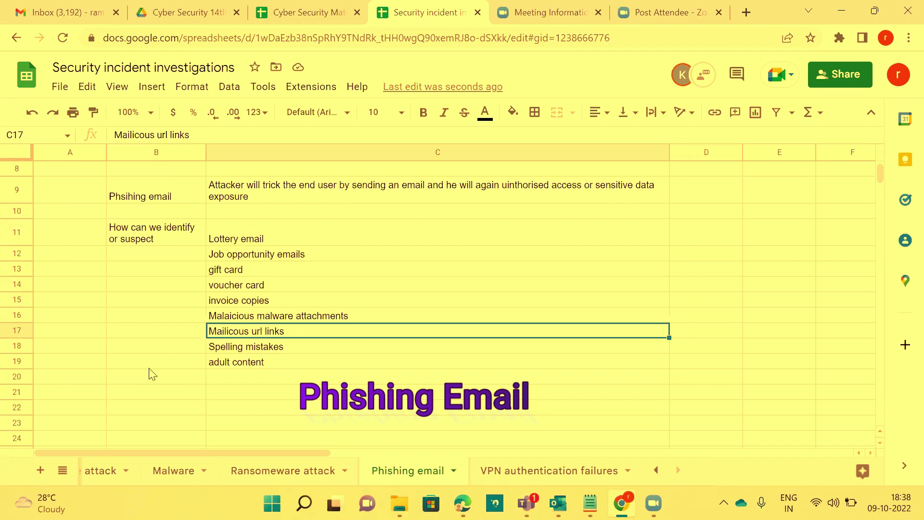